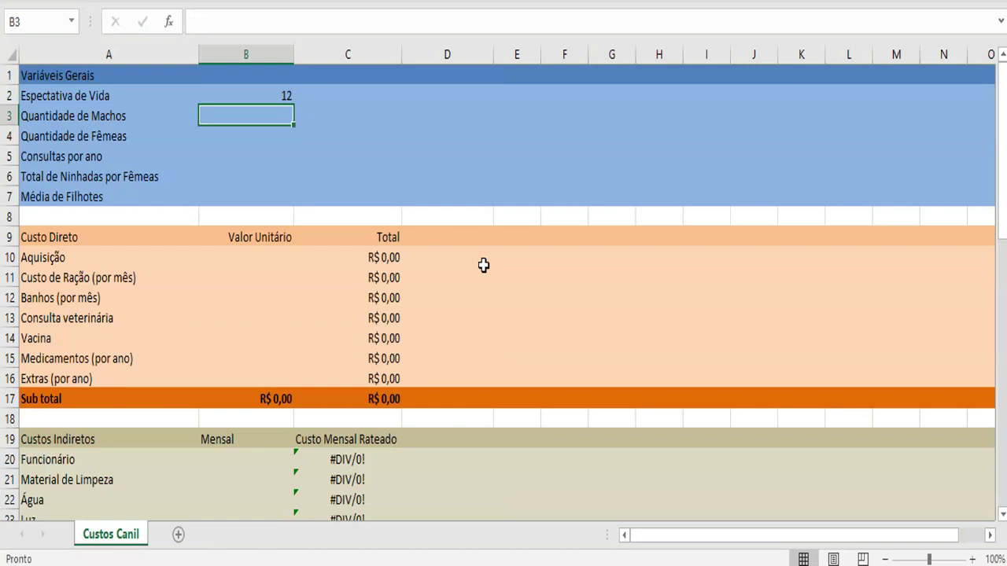
- Fill in the general variables: 2 for Quantidade de Machos, 3 for Quantidade de Fêmeas and 1 for Consultas por ano
text(2)
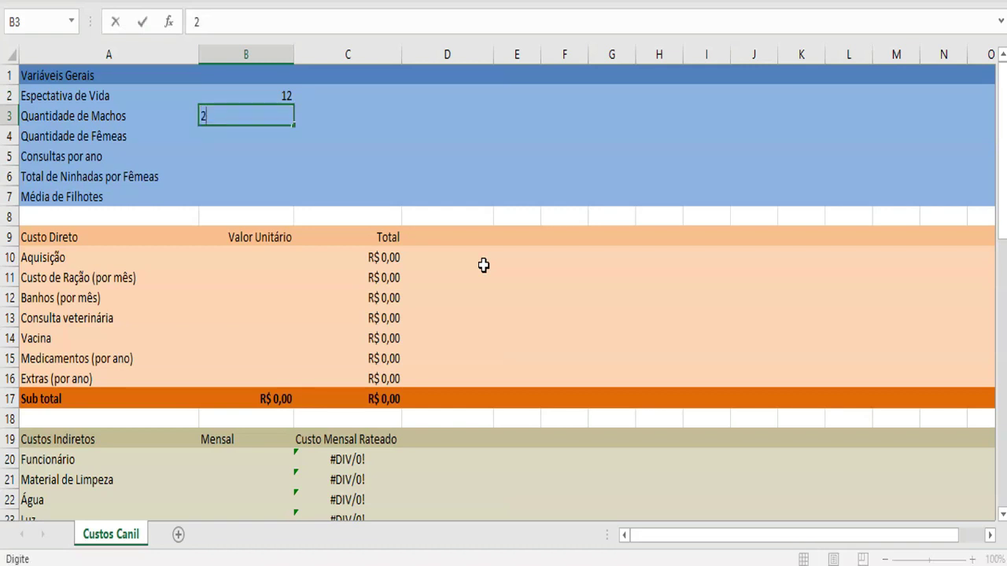
key(Return)
text(3)
key(Return)
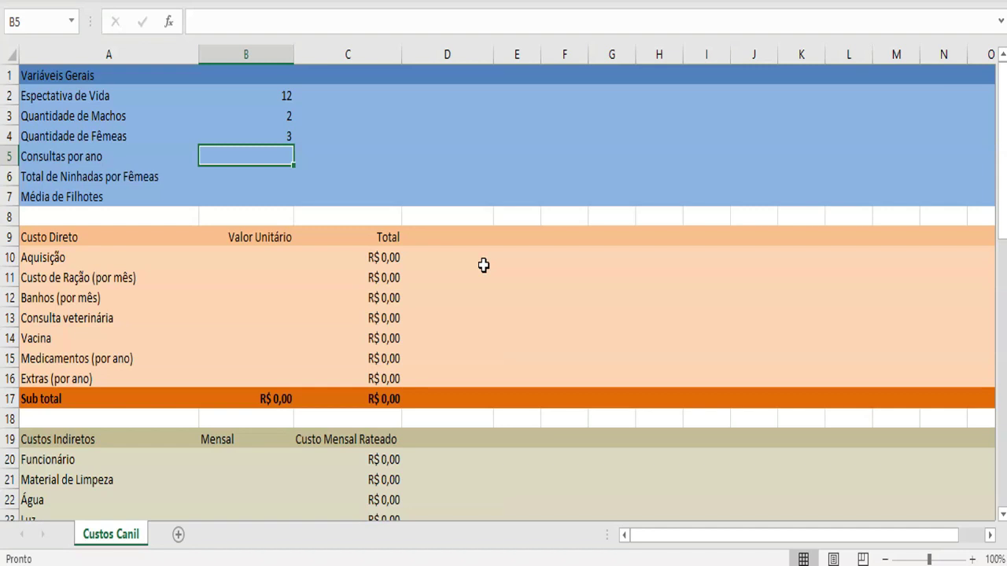
text(1)
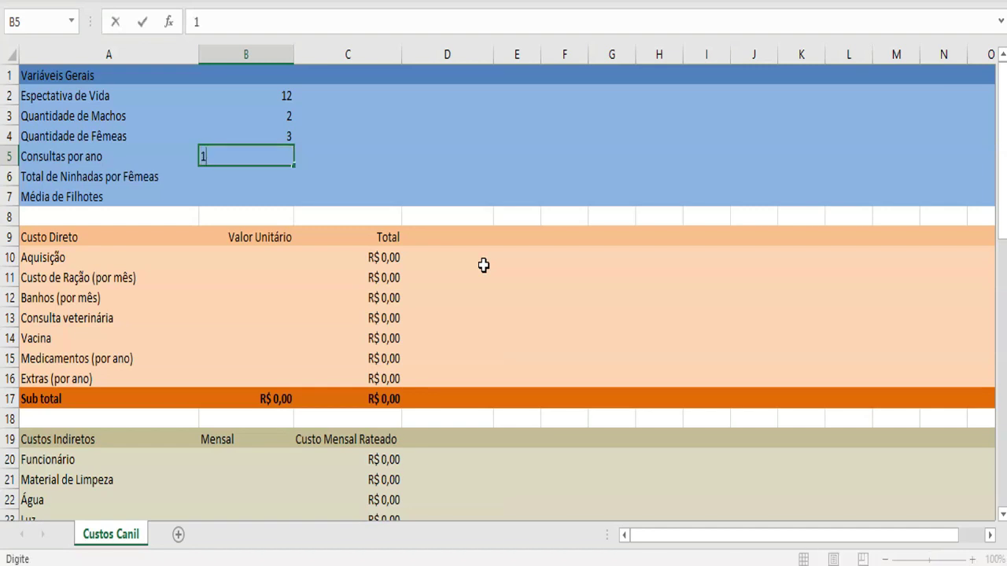
key(Return)
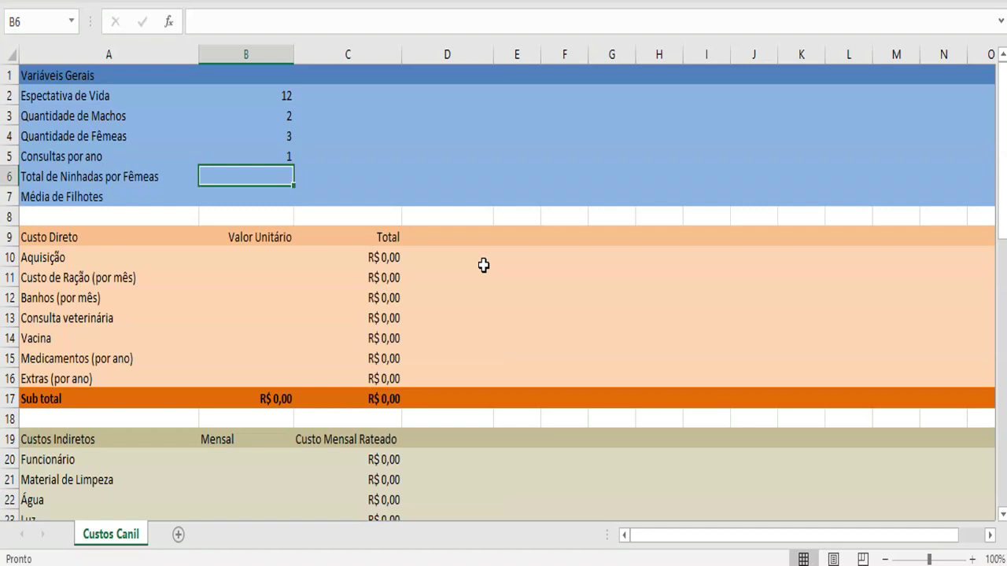
- Set Total de Ninhadas por Fêmeas to 4 and Média de Filhotes to 8
text(4)
key(Return)
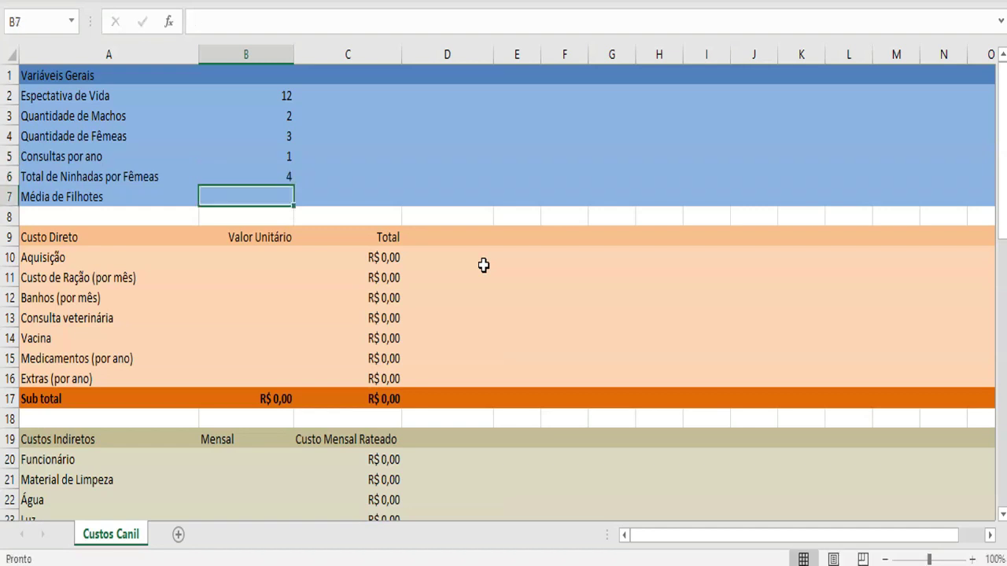
text(7)
key(Return)
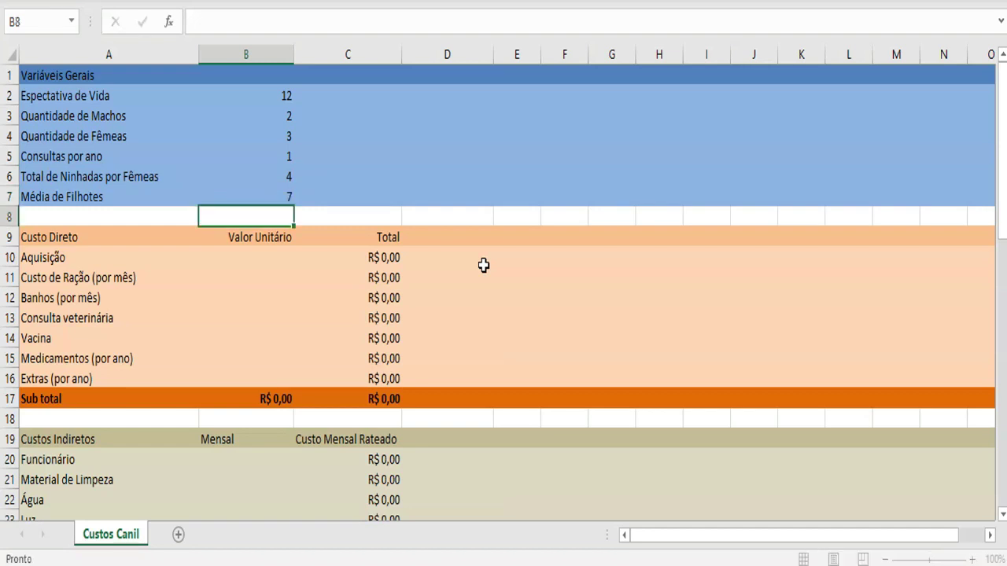
key(Up)
text(8)
key(Return)
- Enter the direct-cost unit values: 2000 for Aquisição, 160 for Custo de Ração and 0 for Banhos
key(Down)
key(Down)
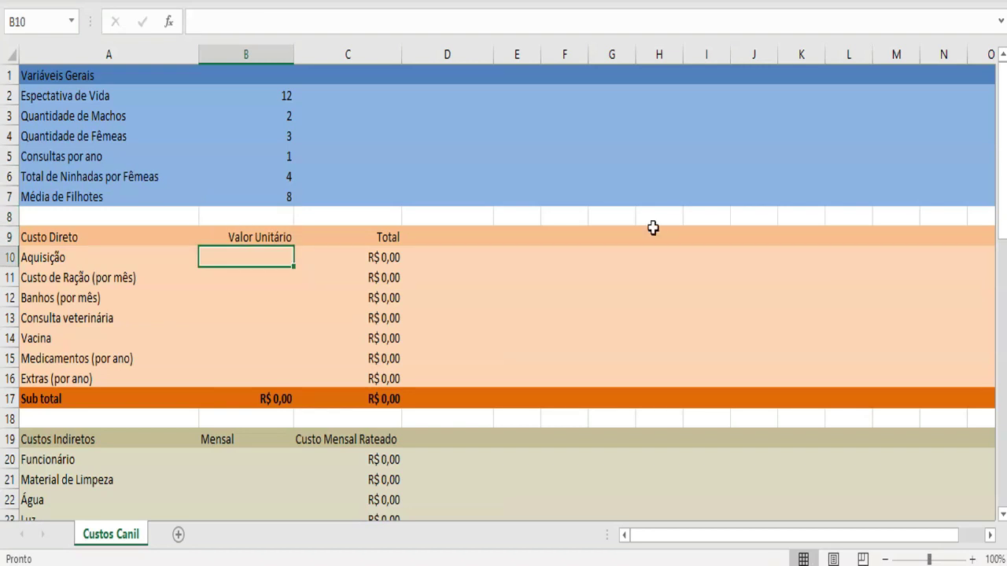
text(2000)
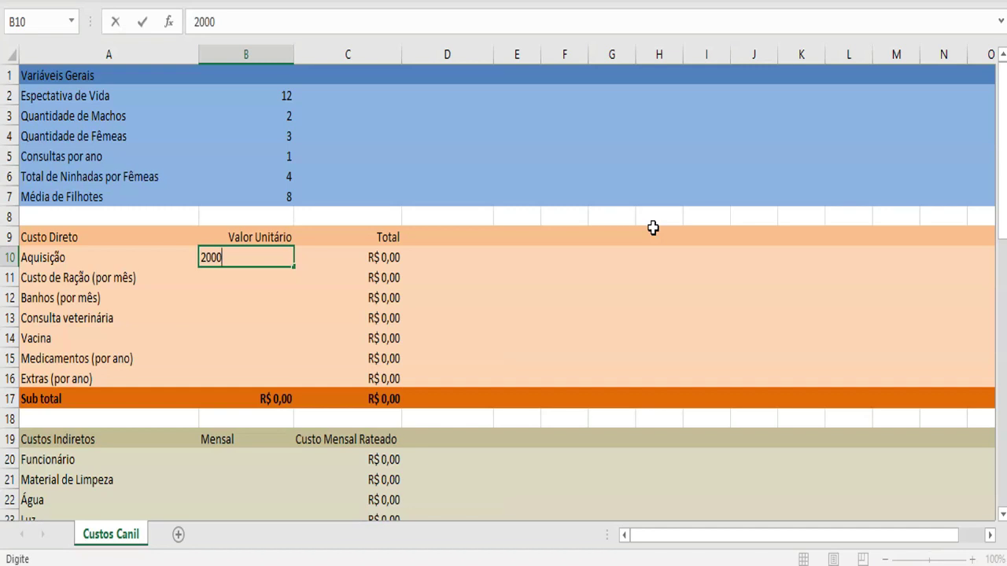
key(Return)
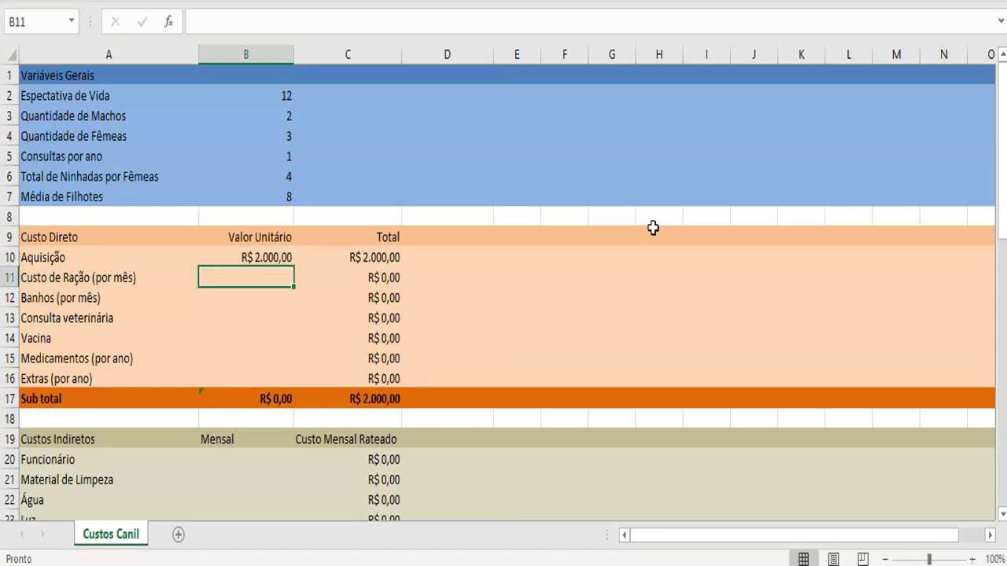
text(160)
key(Return)
text(0)
key(Return)
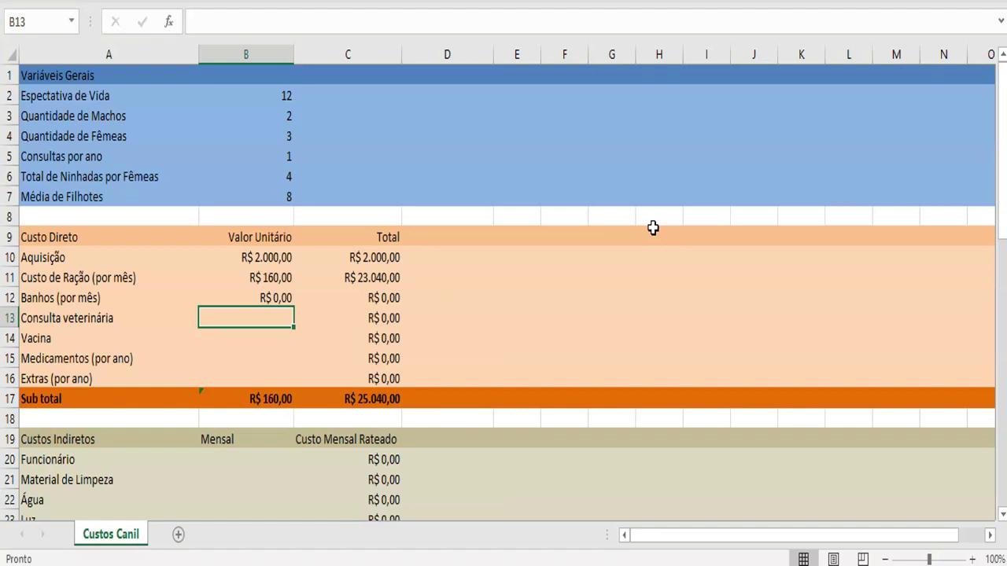
- Enter unit values of 80 for Consulta veterinária and 50 for Vacina in the direct costs
text(80)
key(Return)
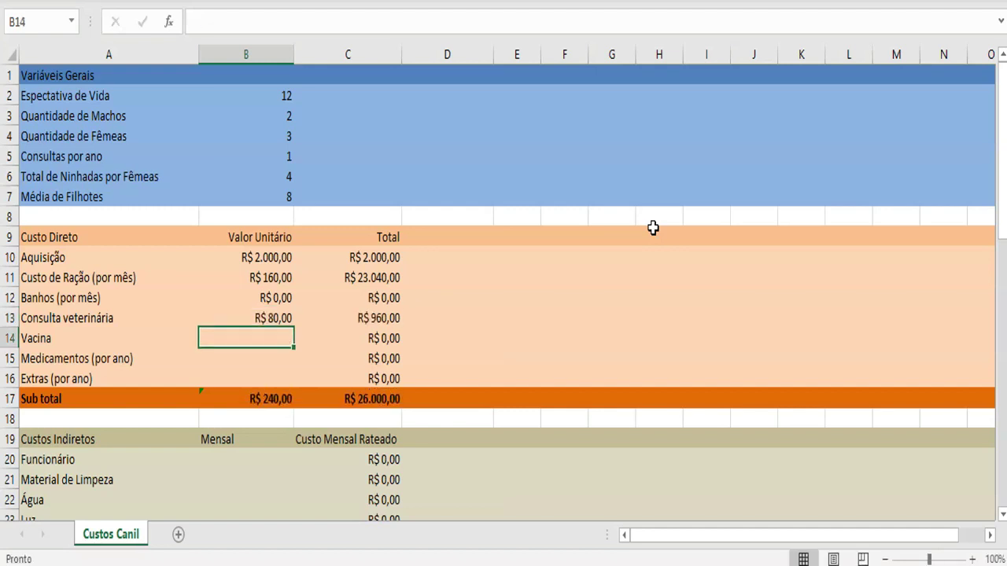
text(50)
key(Return)
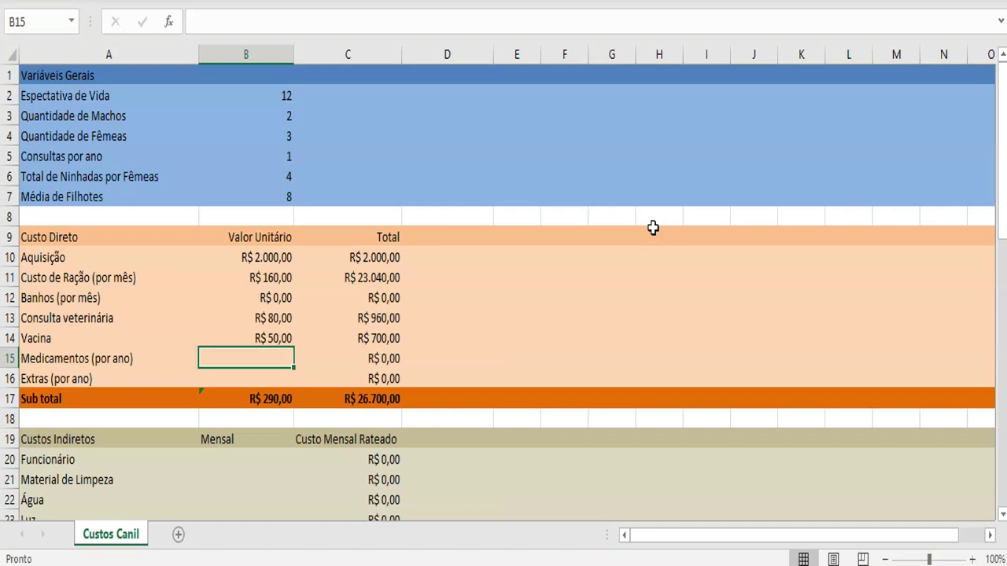
- Enter yearly unit values of 80 for Medicamentos and 50 for Extras in the direct costs
text(5)
key(BackSpace)
text(80)
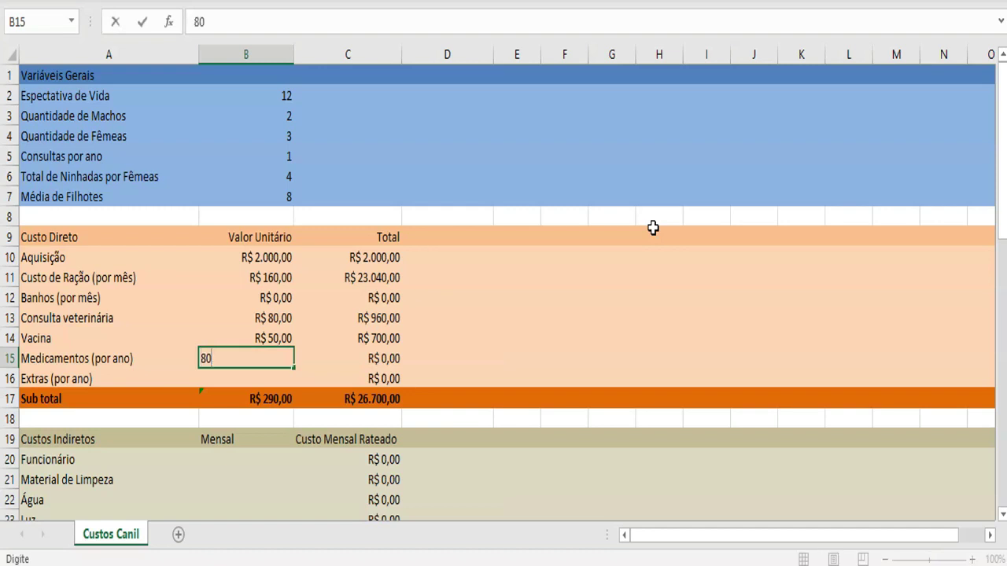
key(Return)
text(50)
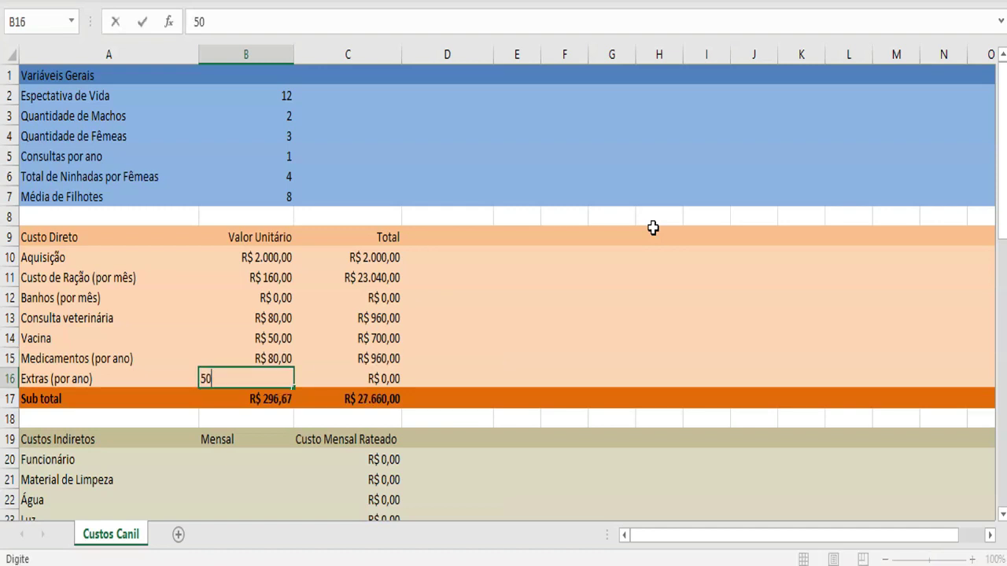
key(Return)
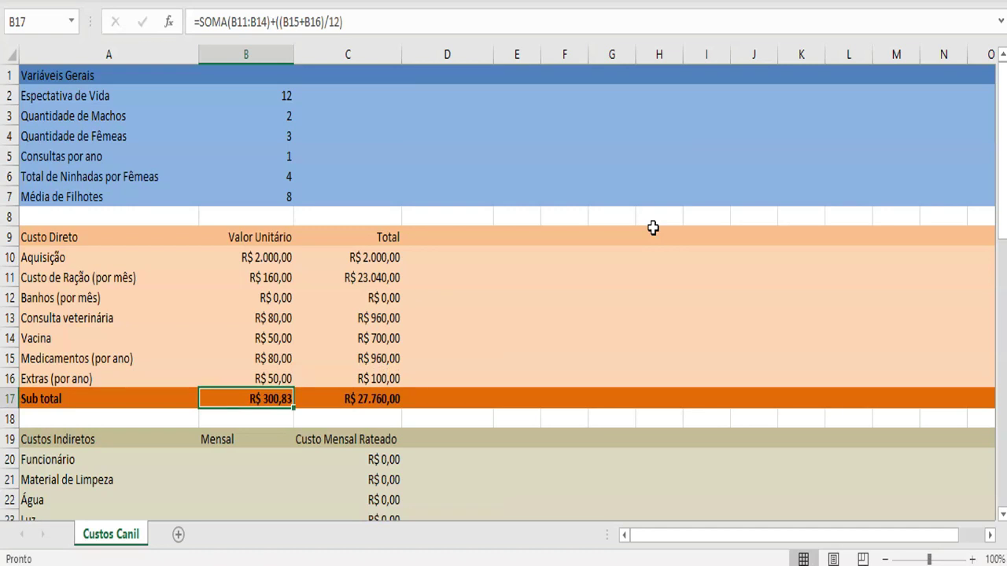
- Enter monthly indirect costs of 0 for Funcionário and 20 for Material de Limpeza
scroll(653, 227, down, 2)
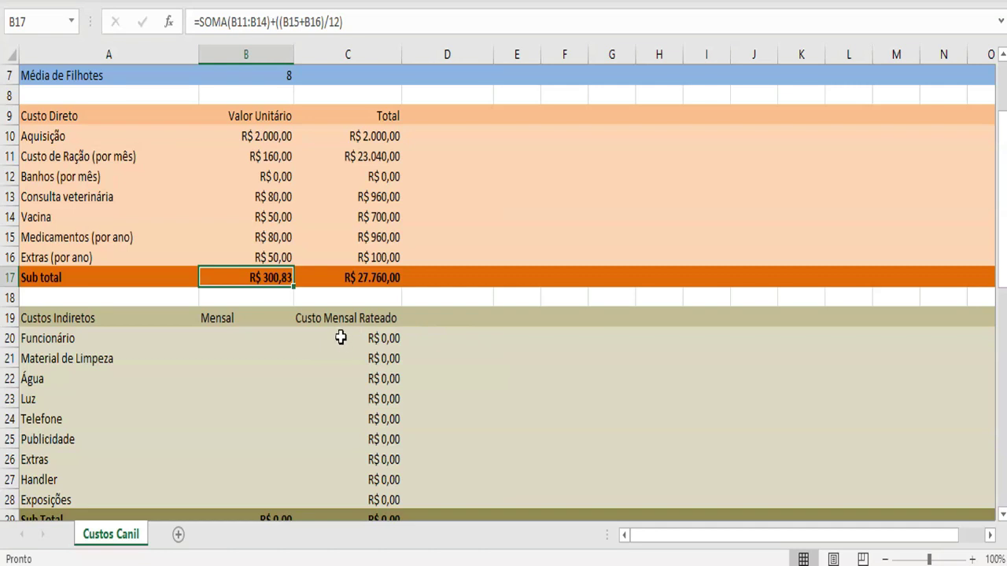
click(255, 340)
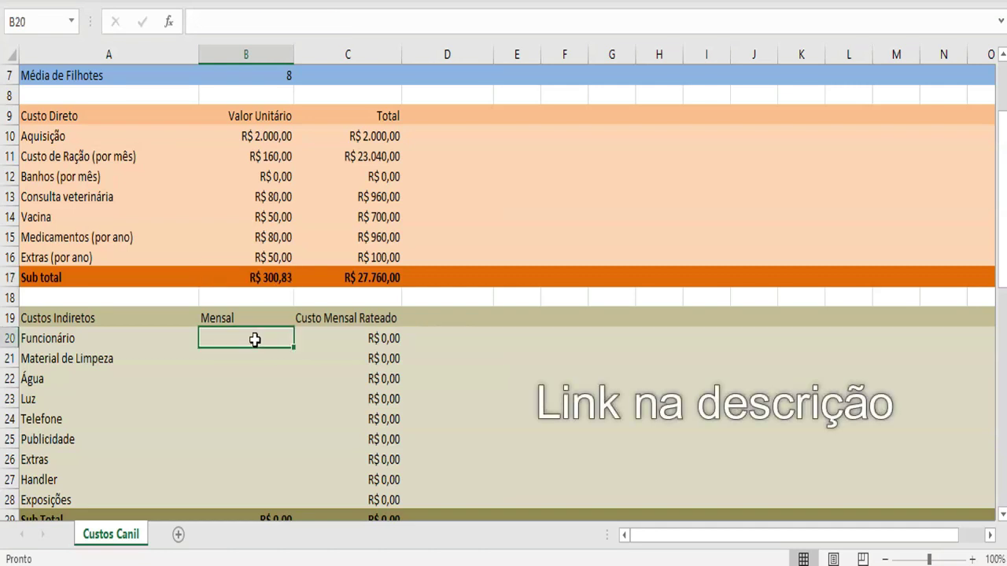
scroll(597, 359, down, 1)
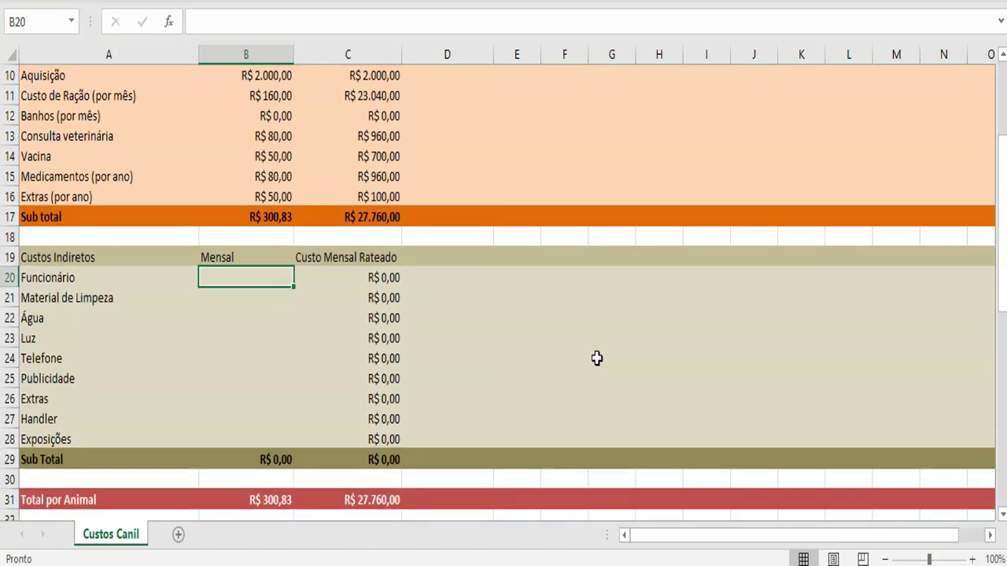
text(0)
key(Return)
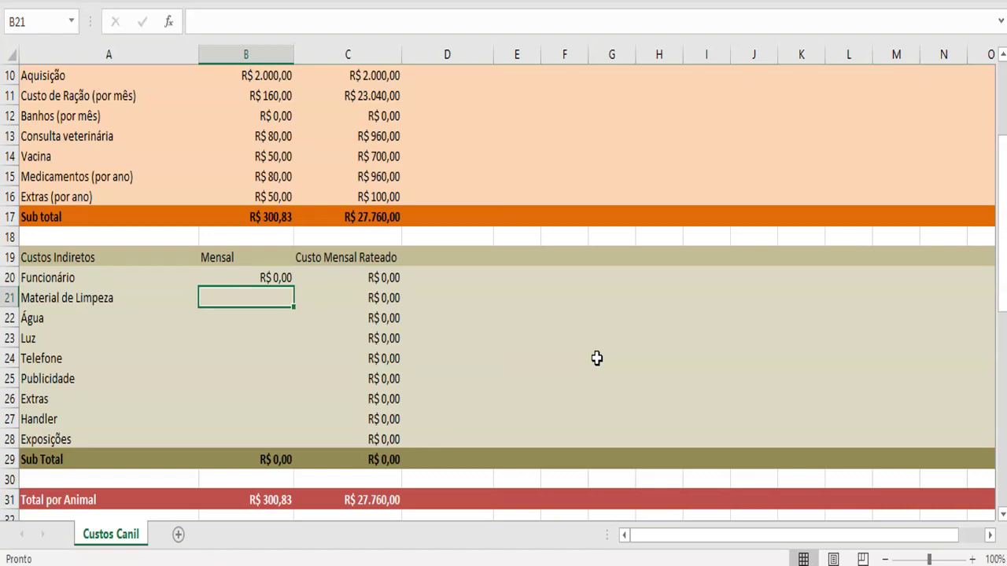
text(20)
key(Return)
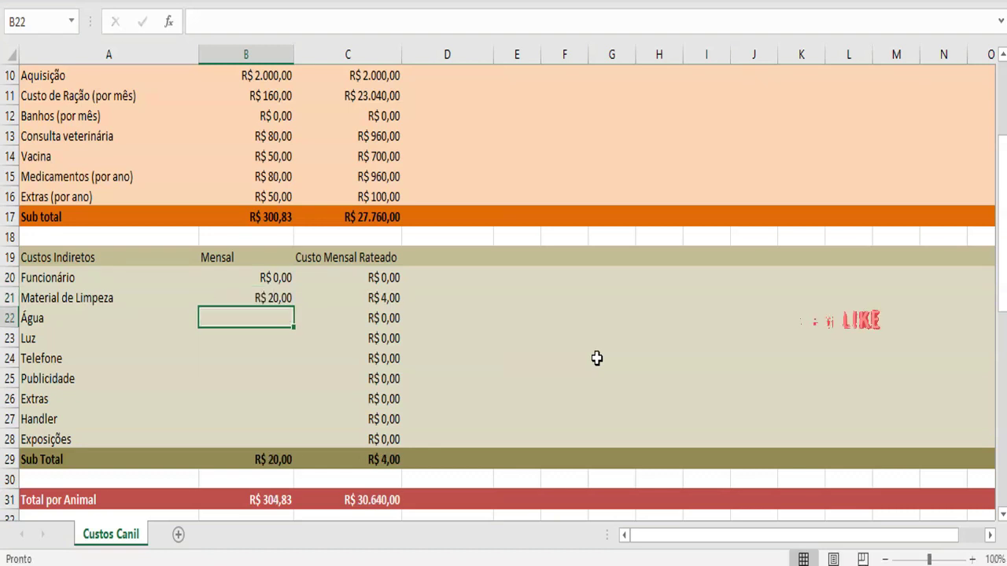
- Enter monthly indirect costs of 20 for Água, 20 for Luz and 0 for Telefone
text(20)
key(Return)
text(20)
key(Return)
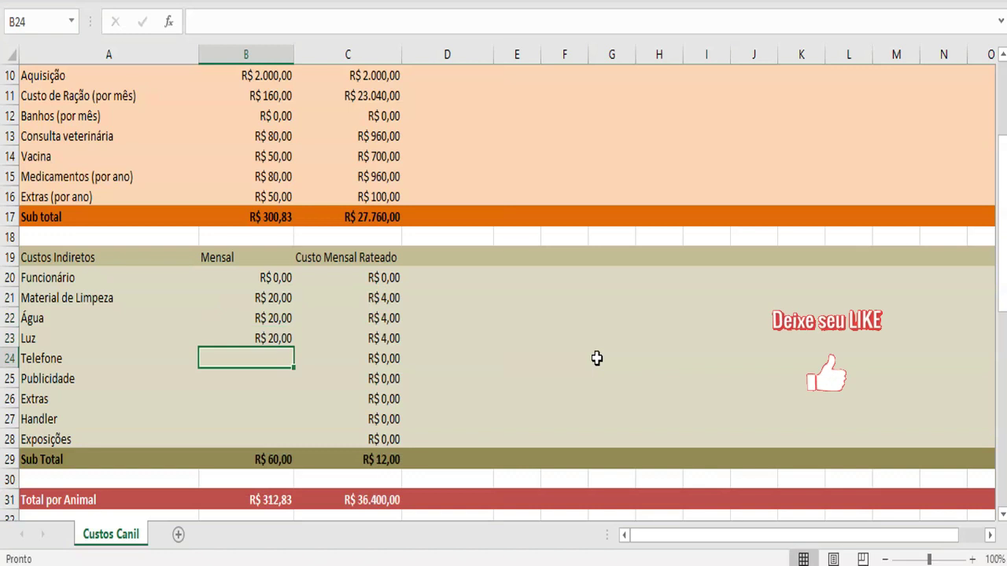
text(0)
key(Return)
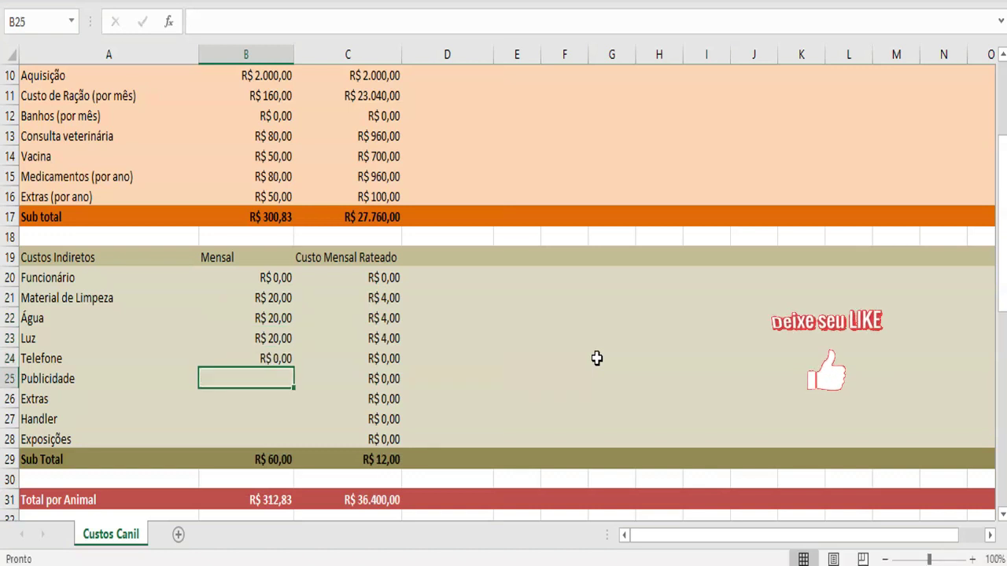
- Complete the monthly indirect costs with 0 for Publicidade, 30 for Extras, 0 for Handler and 0 for Exposições
text(0)
key(Return)
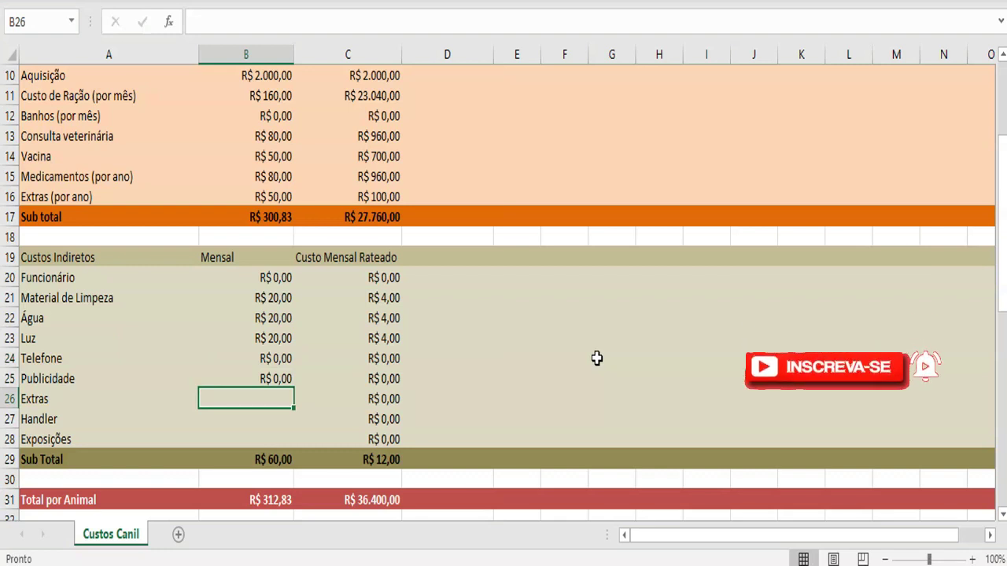
text(30)
key(Return)
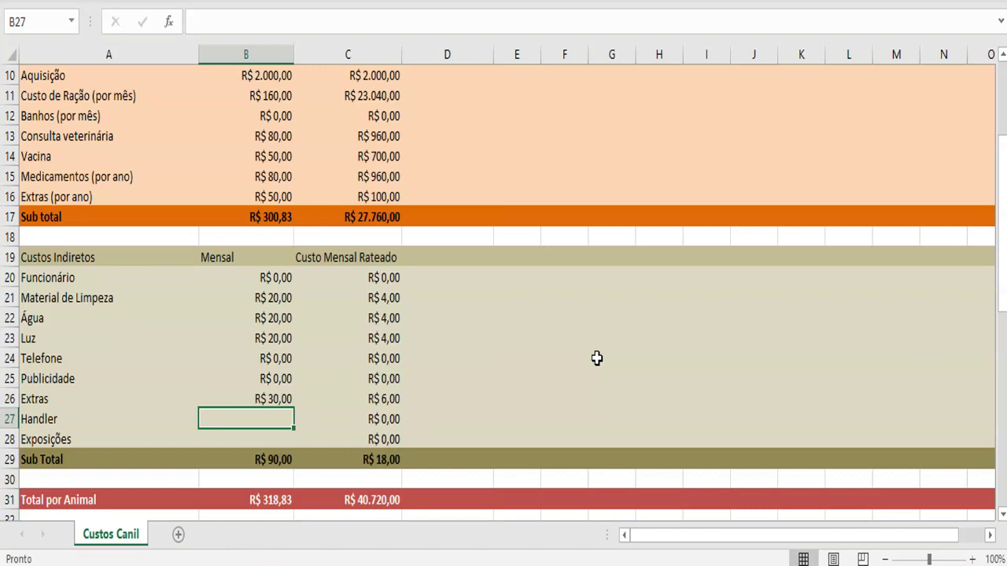
text(0)
key(Return)
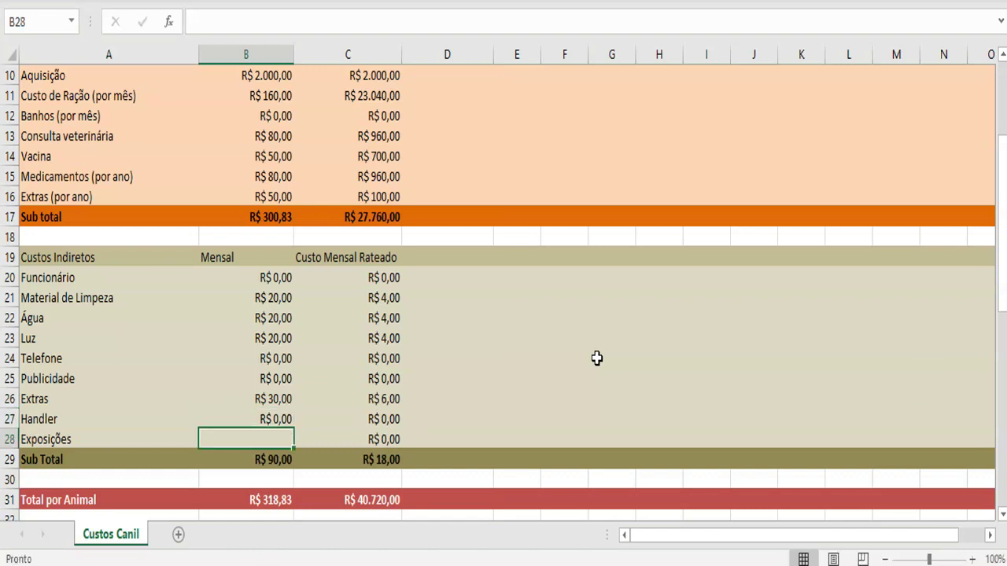
text(0)
key(Return)
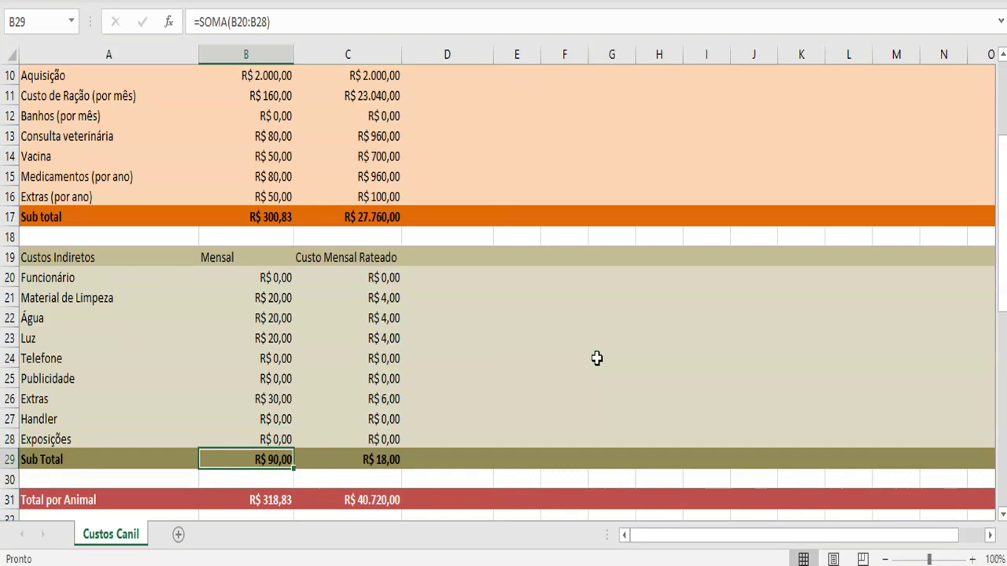
- In the Custo por Ninhada section, enter 0 for Padreamento Externo, 0 for Inseminação and 50 for Ultrassom
scroll(495, 290, down, 3)
scroll(492, 288, down, 2)
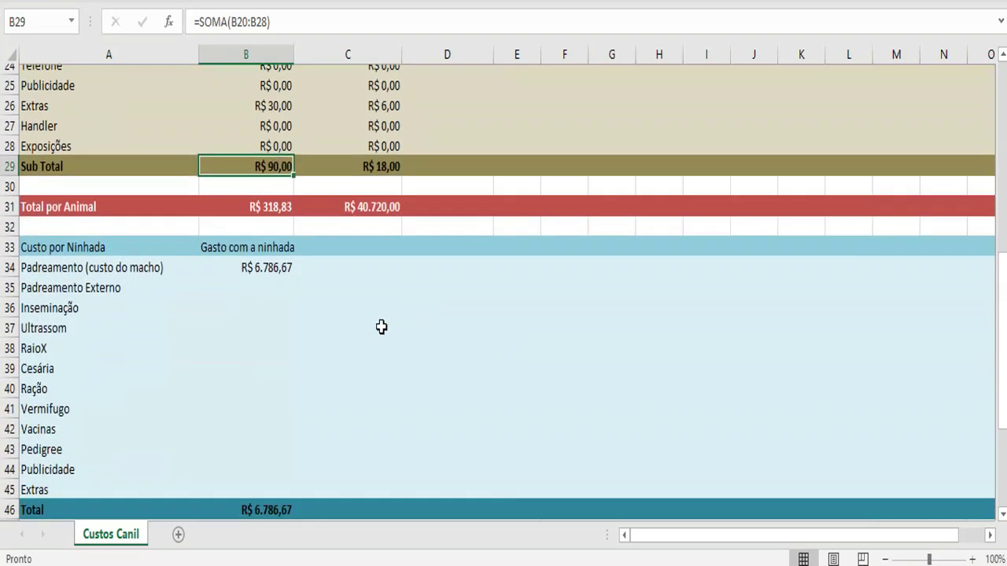
click(275, 277)
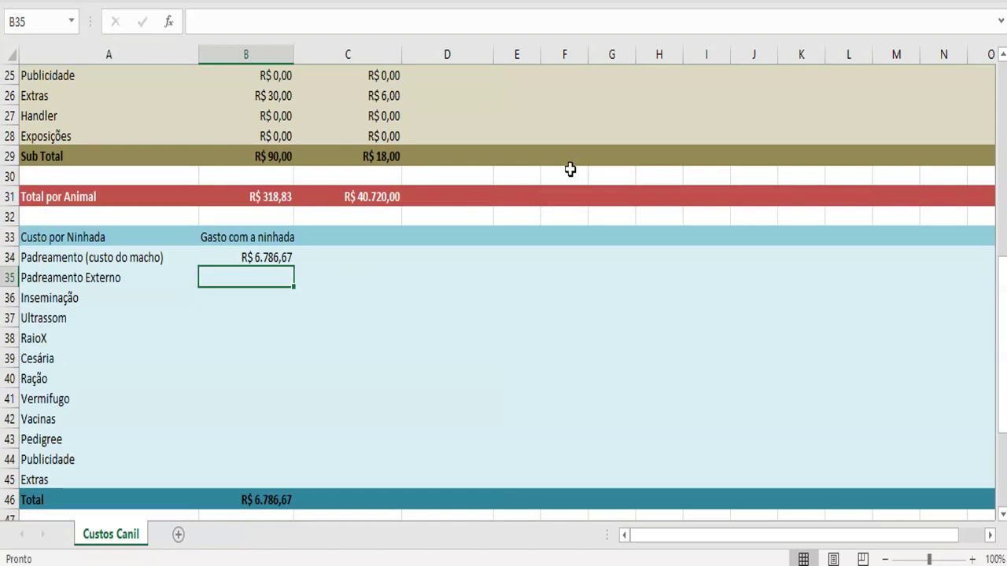
text(0)
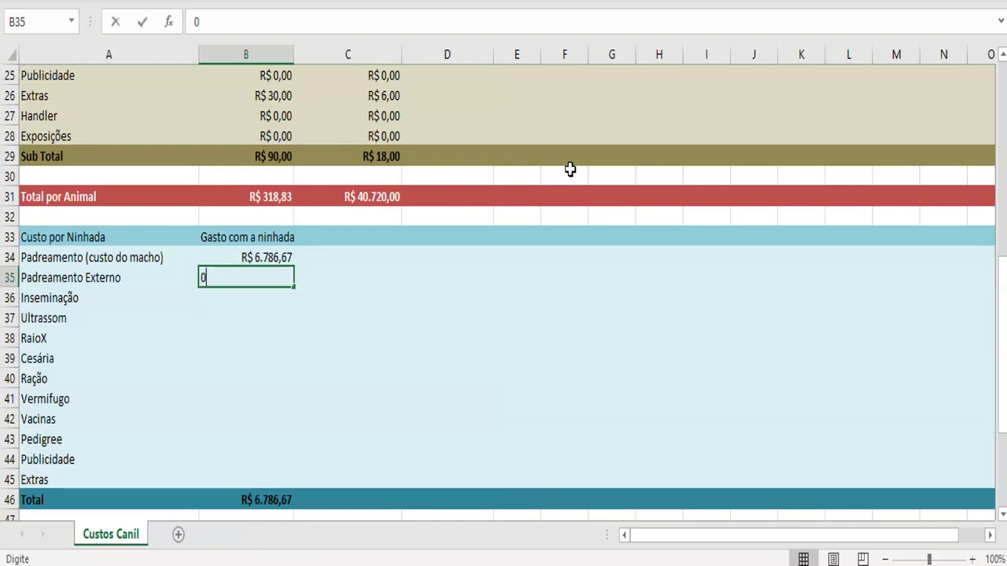
key(Return)
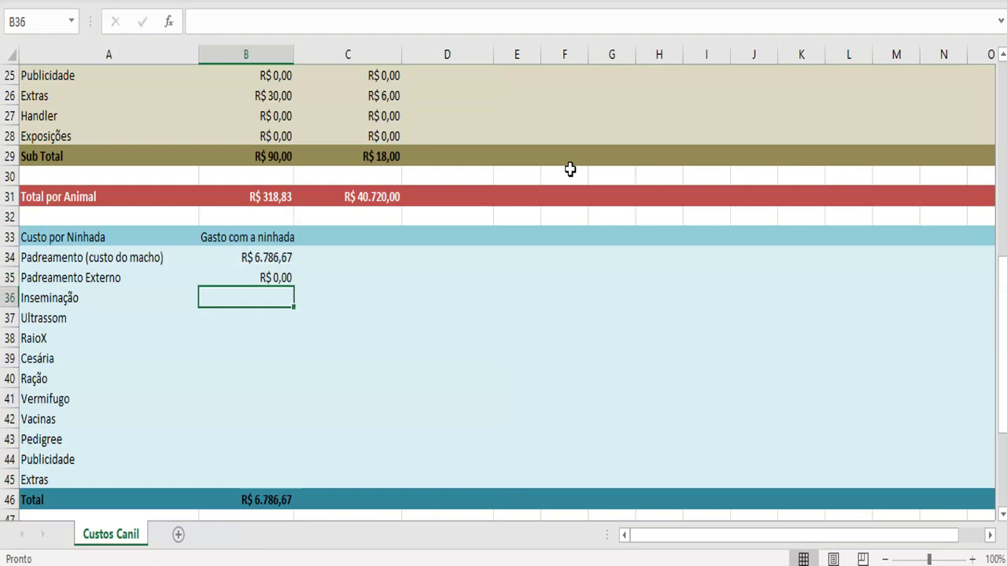
text(0)
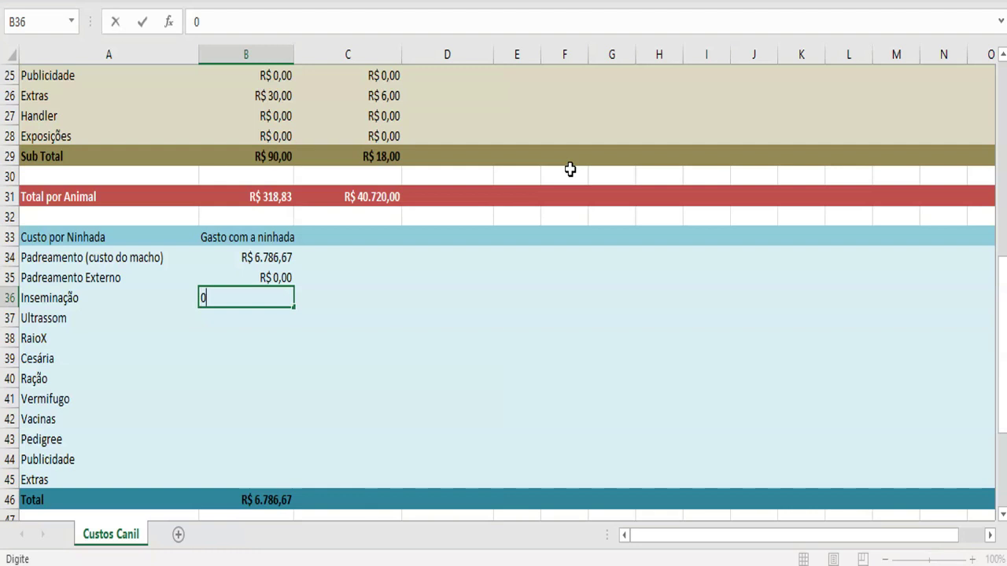
key(Return)
text(50)
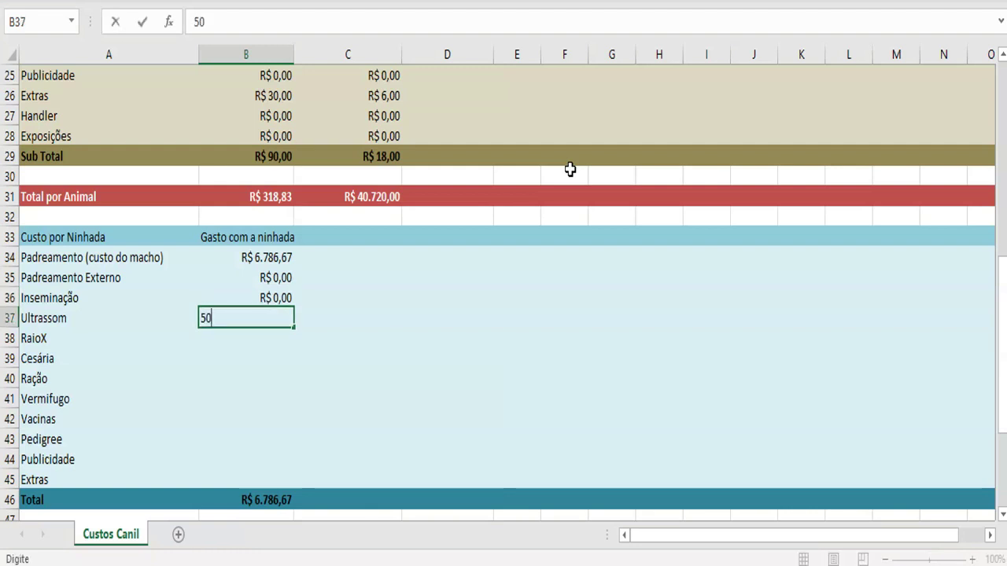
key(Return)
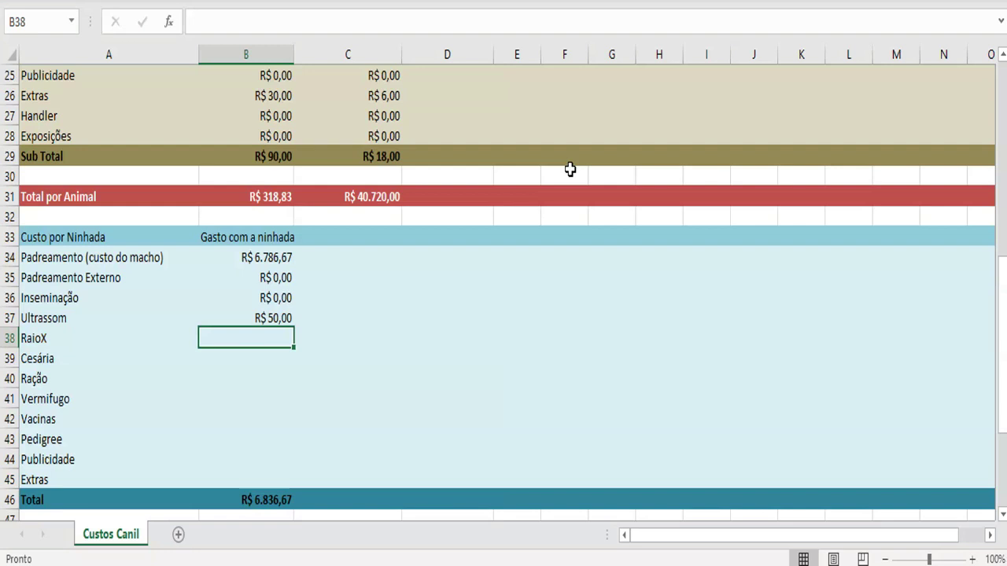
- In the Custo por Ninhada section, enter 0 for RaioX, 0 for Cesária and 150 for Ração
text(0)
key(Return)
text(0)
key(Return)
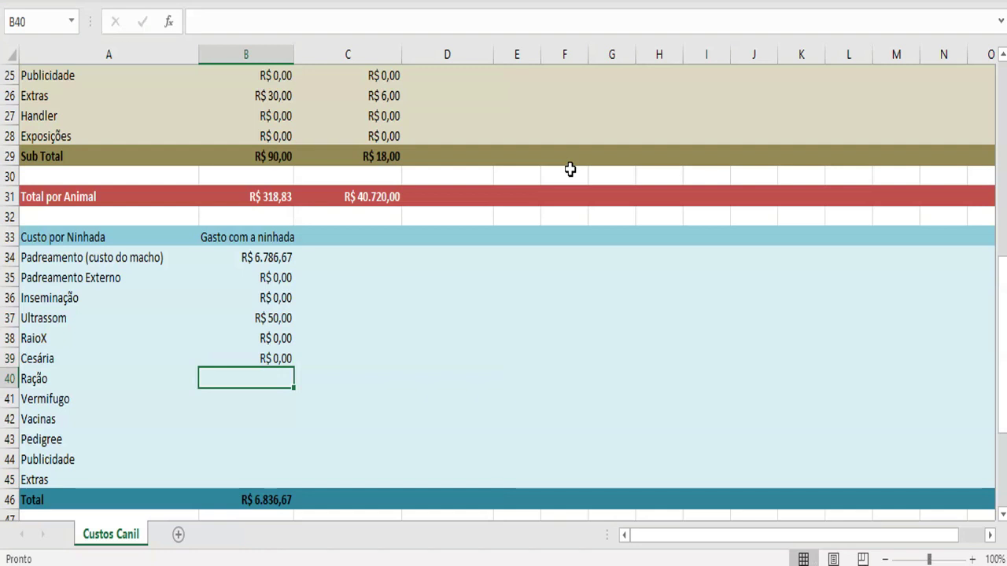
text(150)
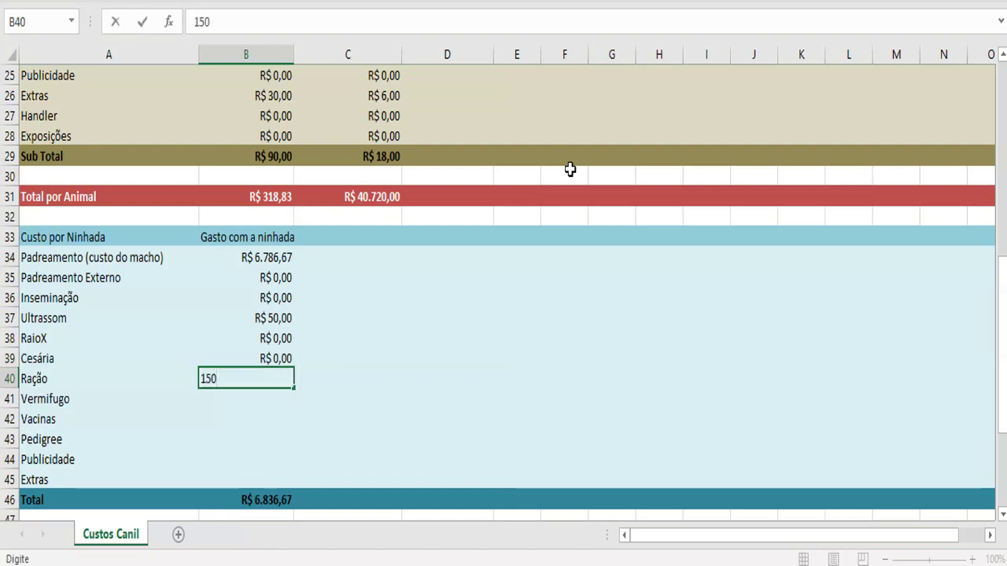
key(Return)
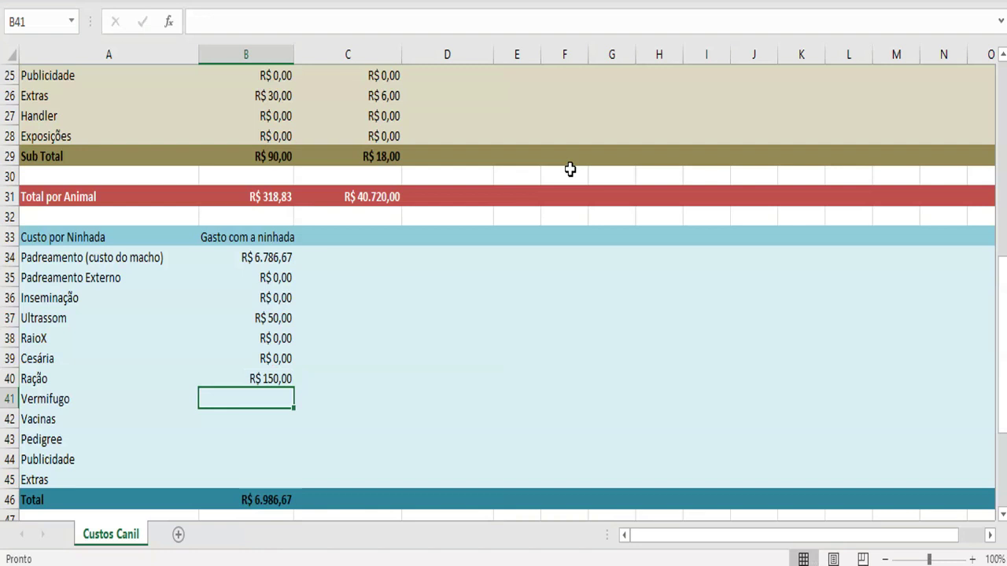
- Enter litter costs of 50 for Vermifugo and 50 for Vacinas
text(50)
key(Return)
text(50)
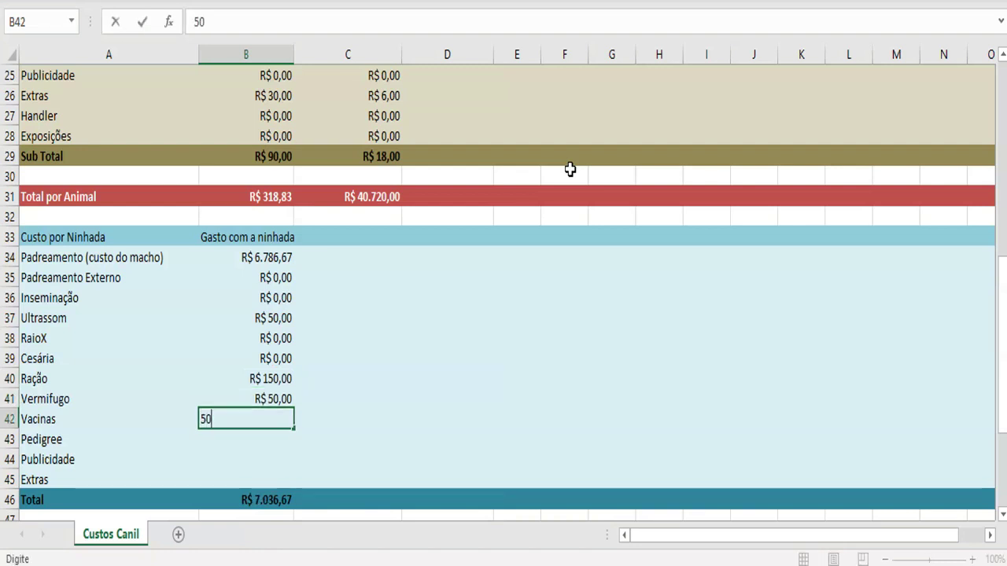
key(Return)
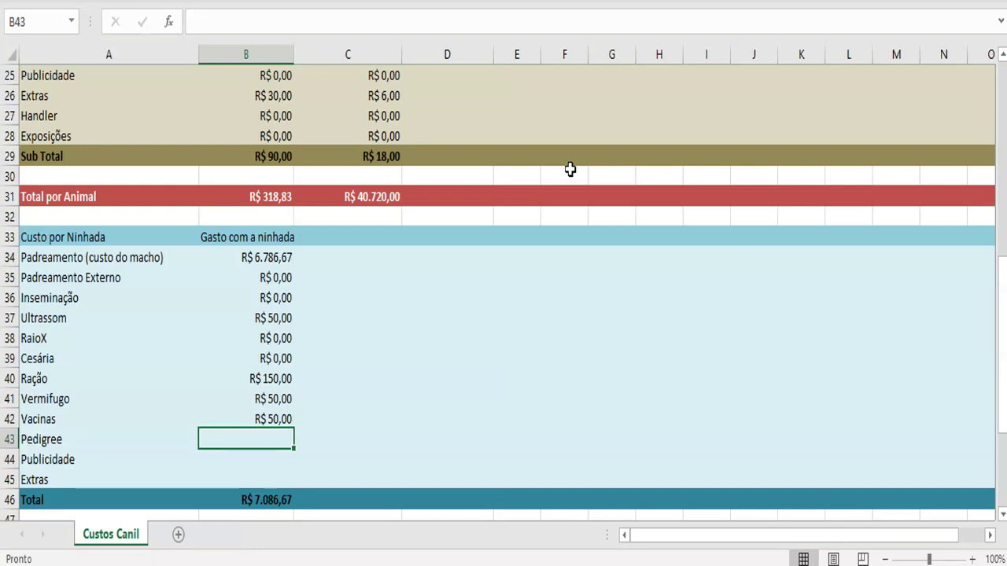
- Complete the litter costs with 80 for Pedigree, 0 for Publicidade and 50 for Extras
text(80)
key(Return)
text(0)
key(Return)
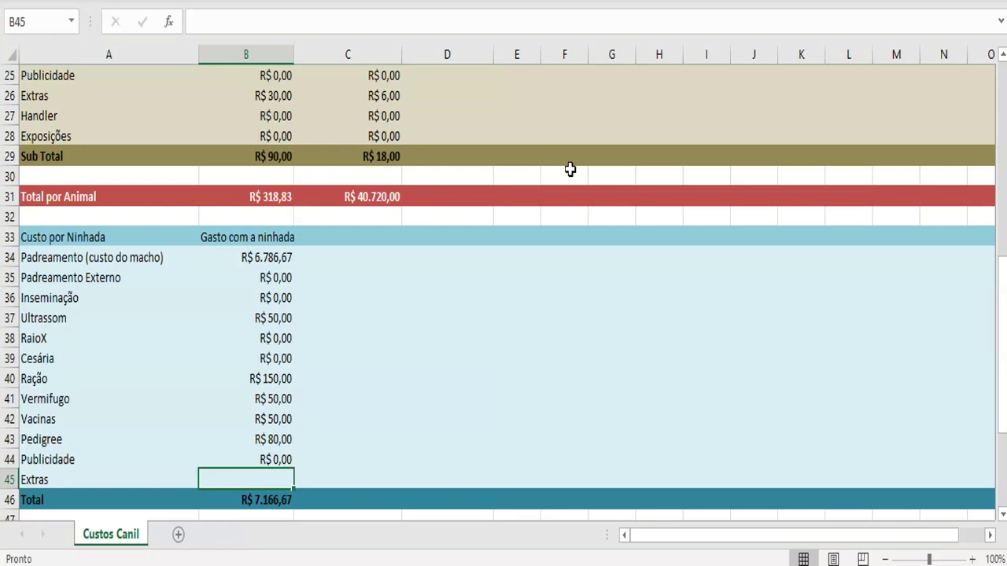
text(50)
key(Return)
- Examine the Valor do Filhote section, checking the desired profit per puppy, total profit per litter and price to charge per puppy
scroll(519, 172, down, 2)
scroll(504, 197, down, 2)
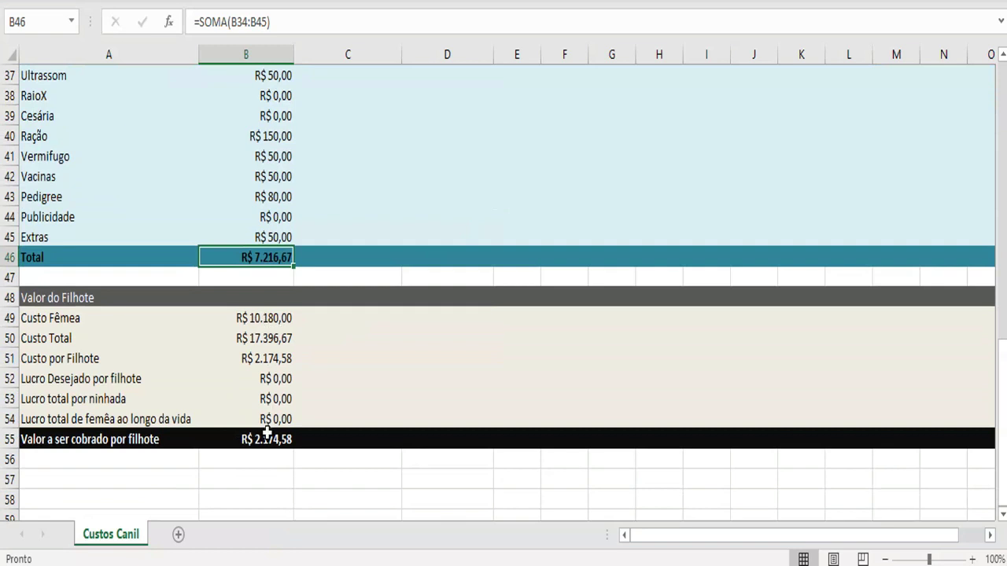
mouse_move(285, 441)
mouse_down()
mouse_move(87, 441)
mouse_move(285, 438)
mouse_up()
drag(225, 440, 139, 421)
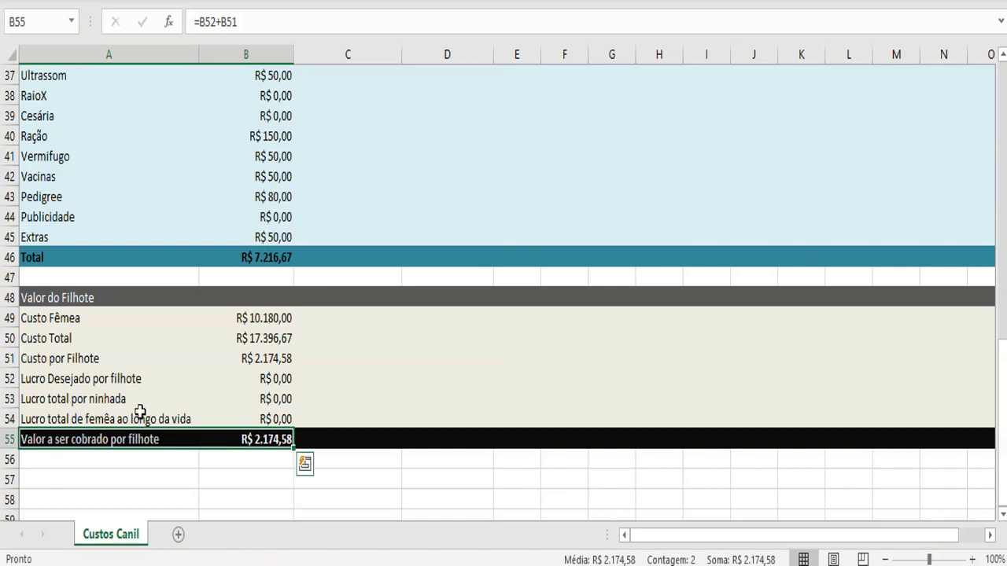
click(281, 380)
drag(196, 386, 263, 378)
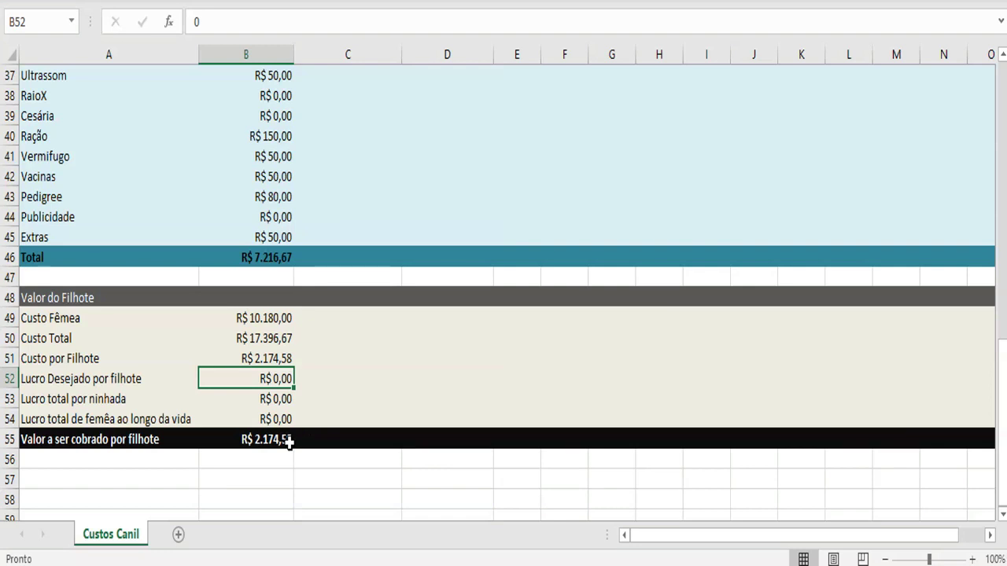
drag(289, 442, 82, 440)
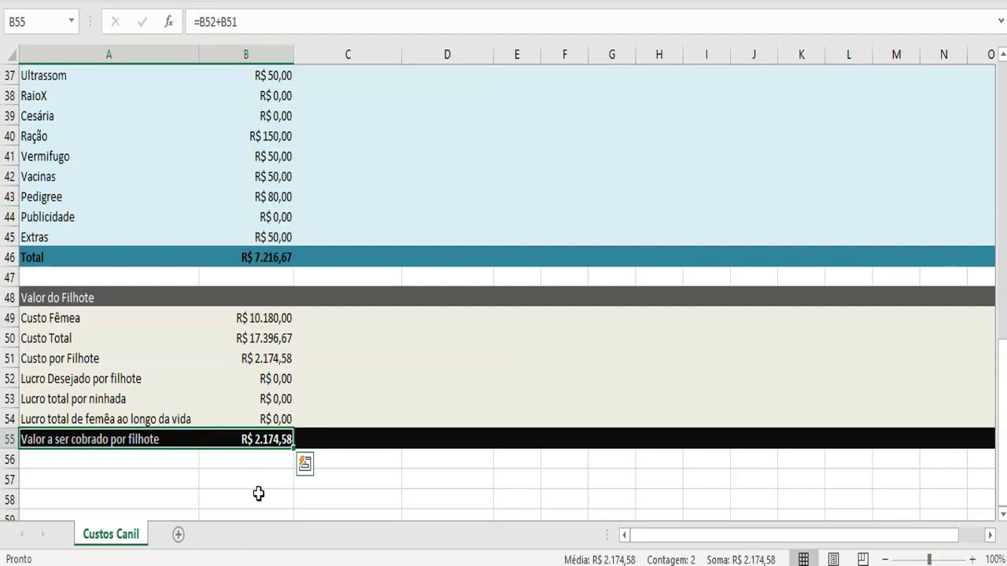
click(289, 402)
- Review the Custo Direto subtotals and the Total por Animal, and relate them to the Valor a ser cobrado por filhote
scroll(291, 417, up, 4)
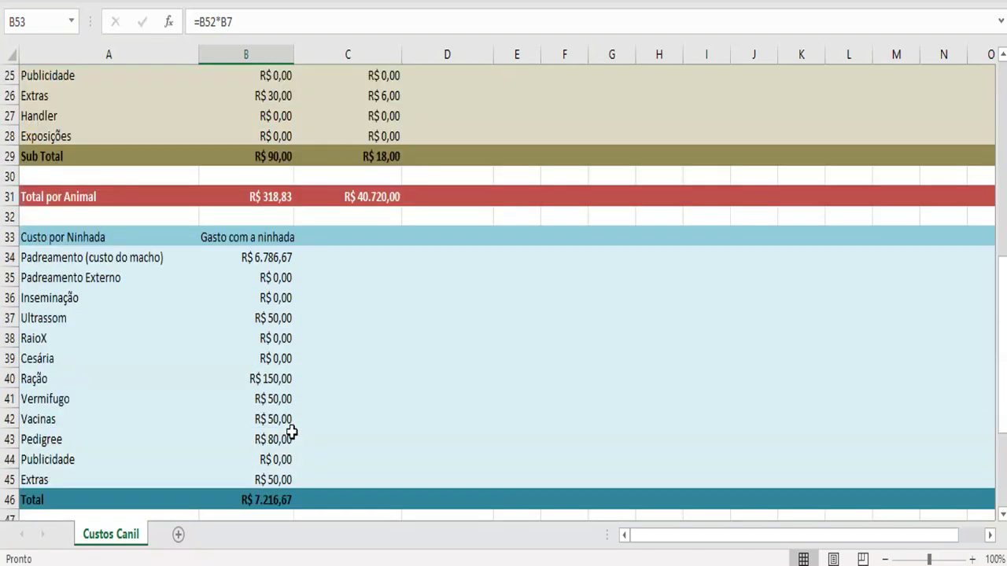
scroll(269, 408, up, 1)
scroll(282, 410, up, 4)
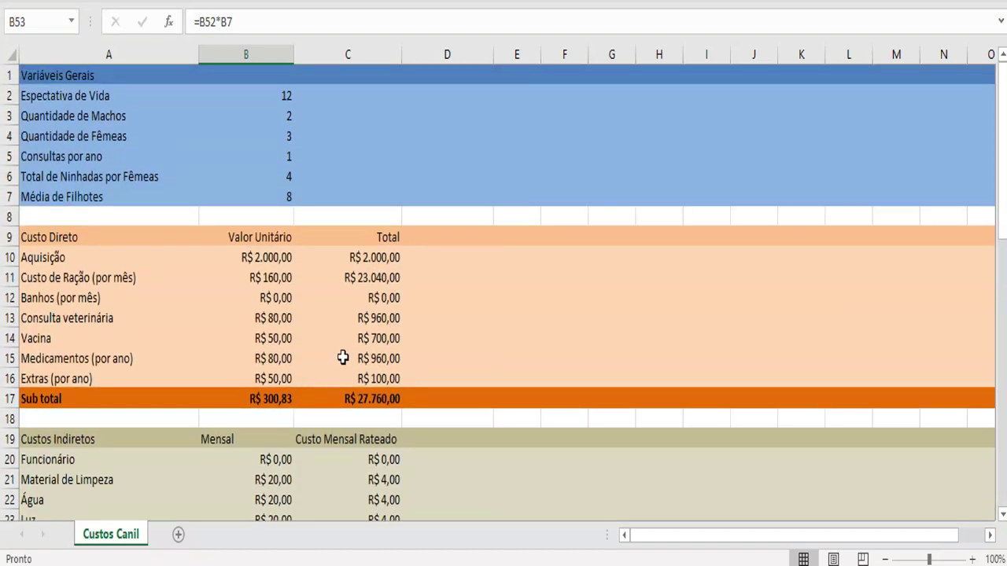
click(350, 399)
click(270, 400)
click(365, 403)
scroll(350, 390, down, 5)
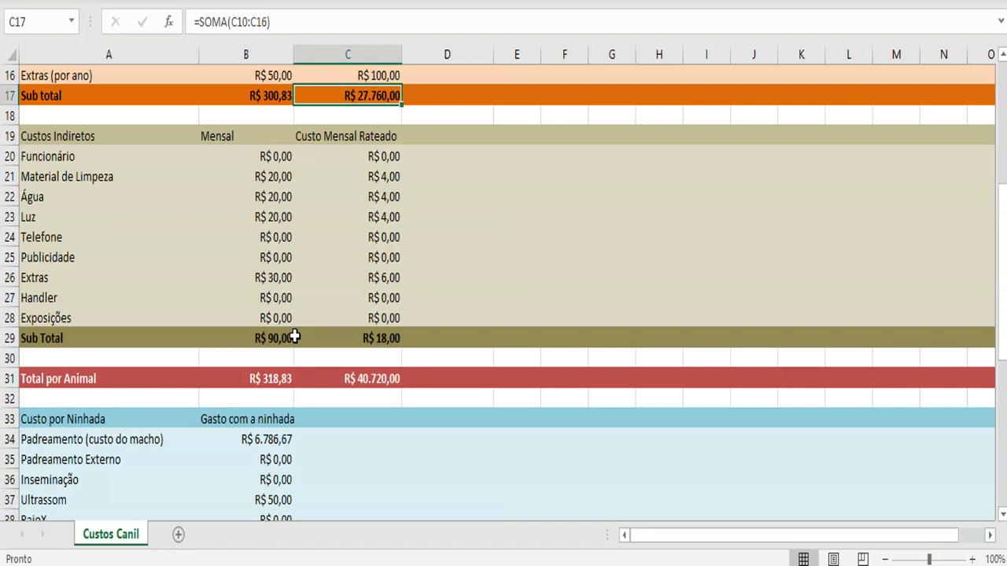
scroll(346, 358, up, 1)
scroll(355, 383, down, 2)
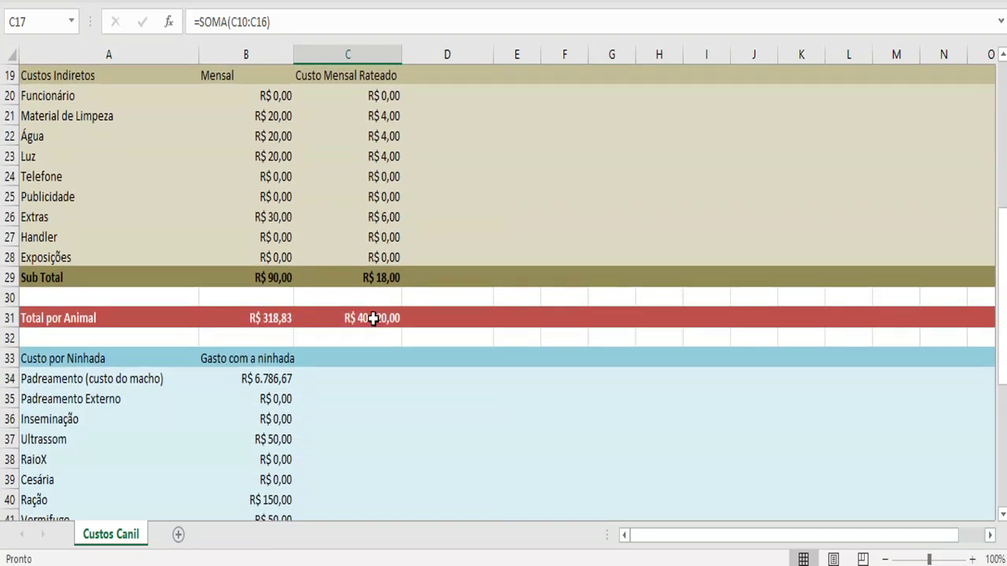
click(373, 318)
scroll(312, 370, down, 6)
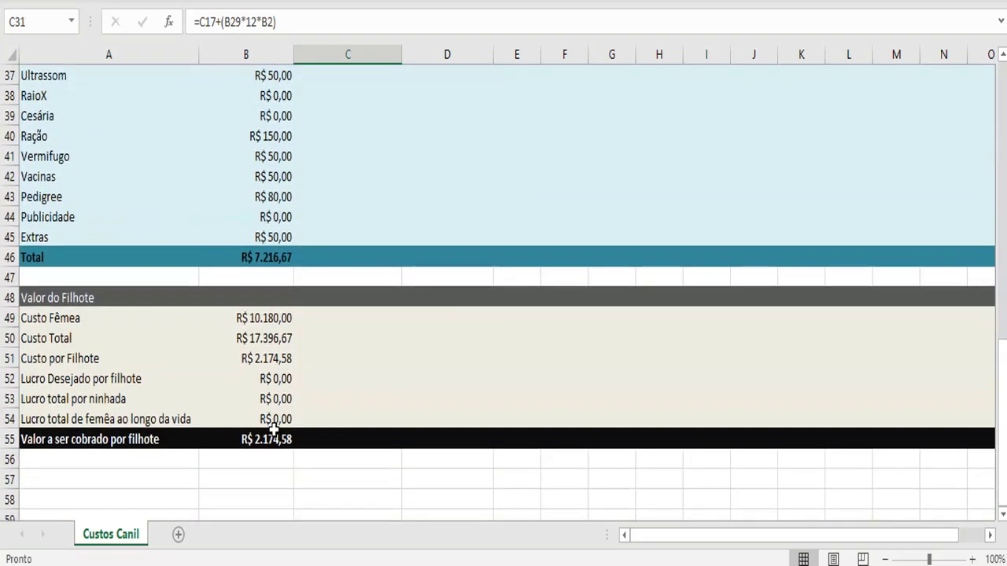
drag(270, 439, 82, 439)
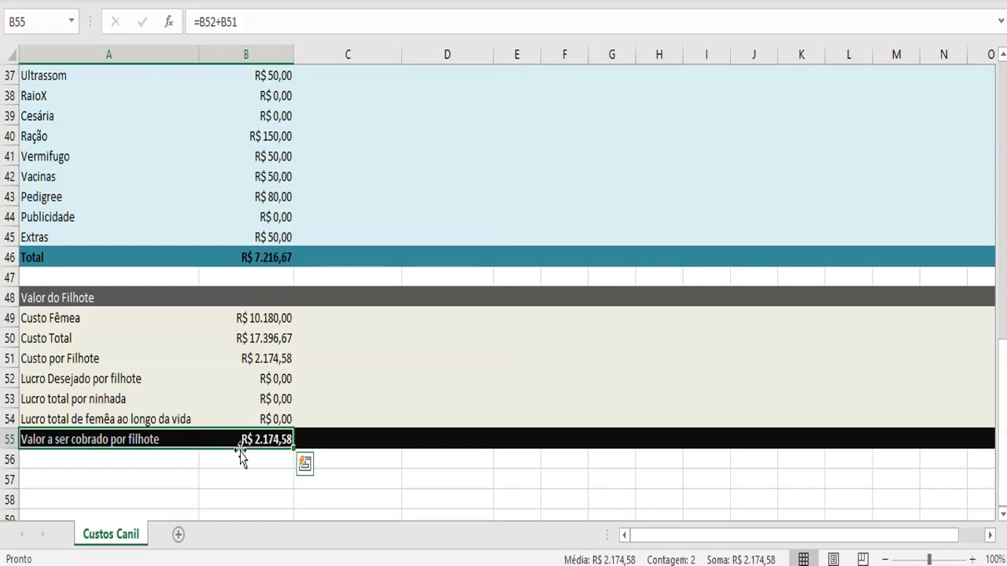
drag(277, 439, 142, 439)
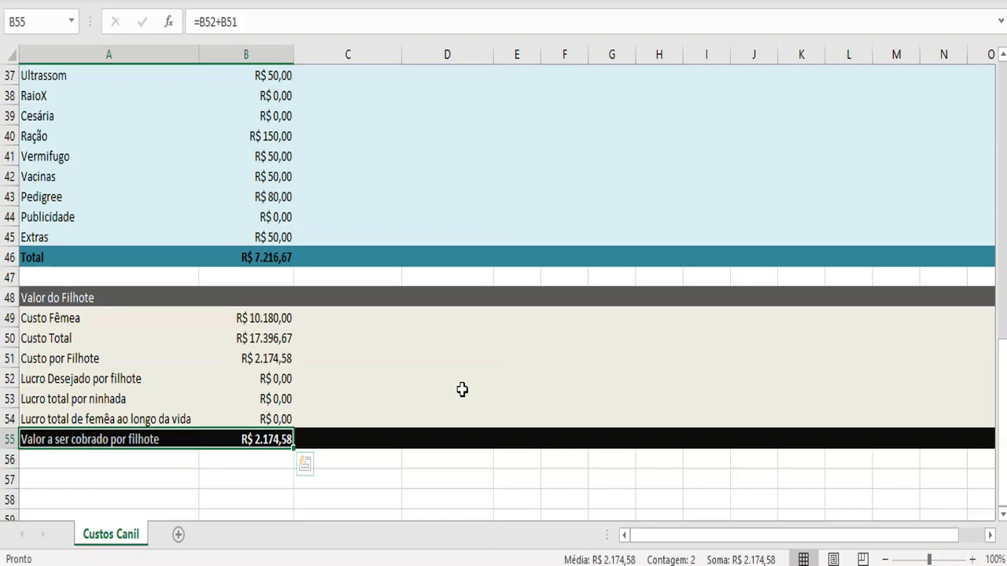